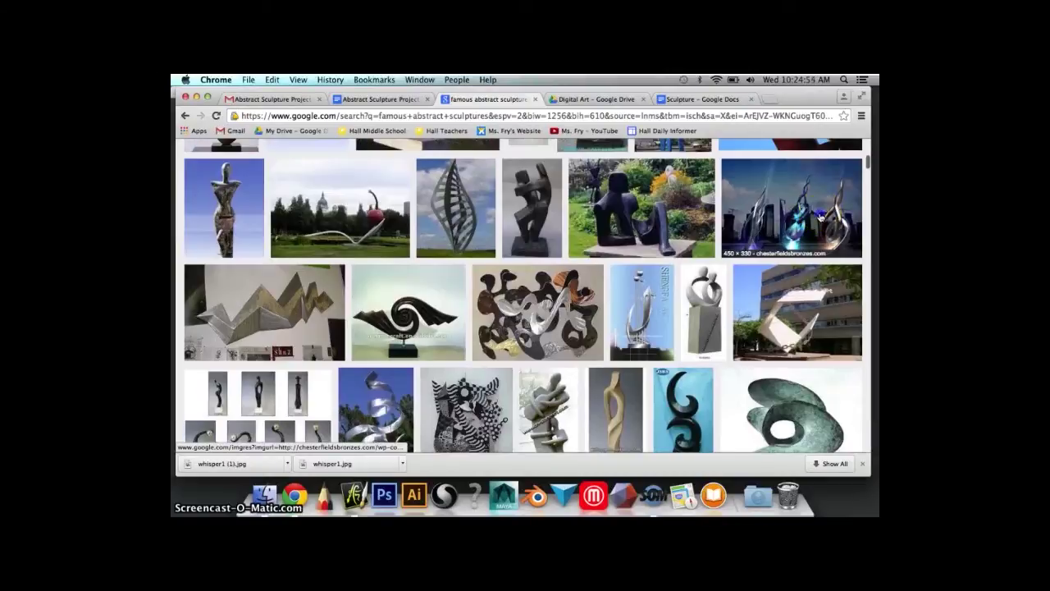
Save the Chesterfield Bronzes image of the illuminated twisting sculptures as a reference photo
right_click(468, 353)
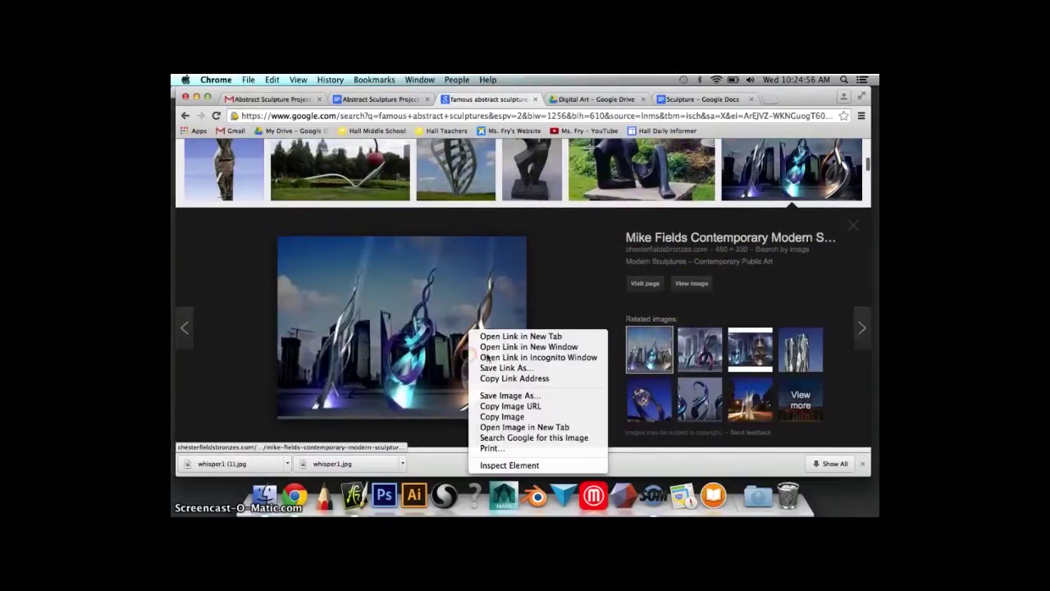
left_click(511, 395)
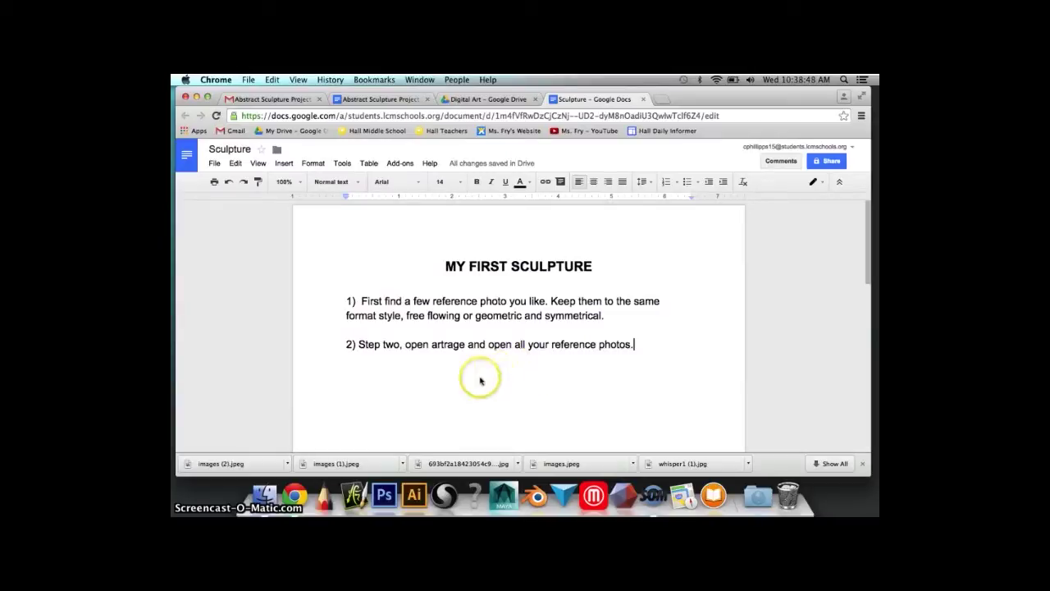
Switch to ArtRage and load the saved sculpture photos, including images (2).jpeg, as pinned references
left_click(352, 497)
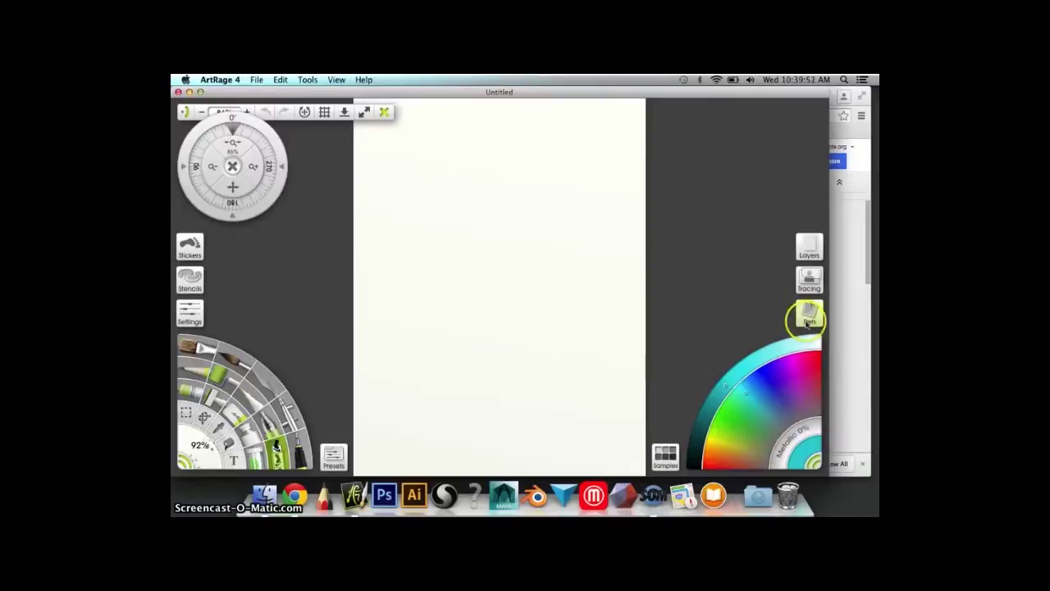
left_click(809, 313)
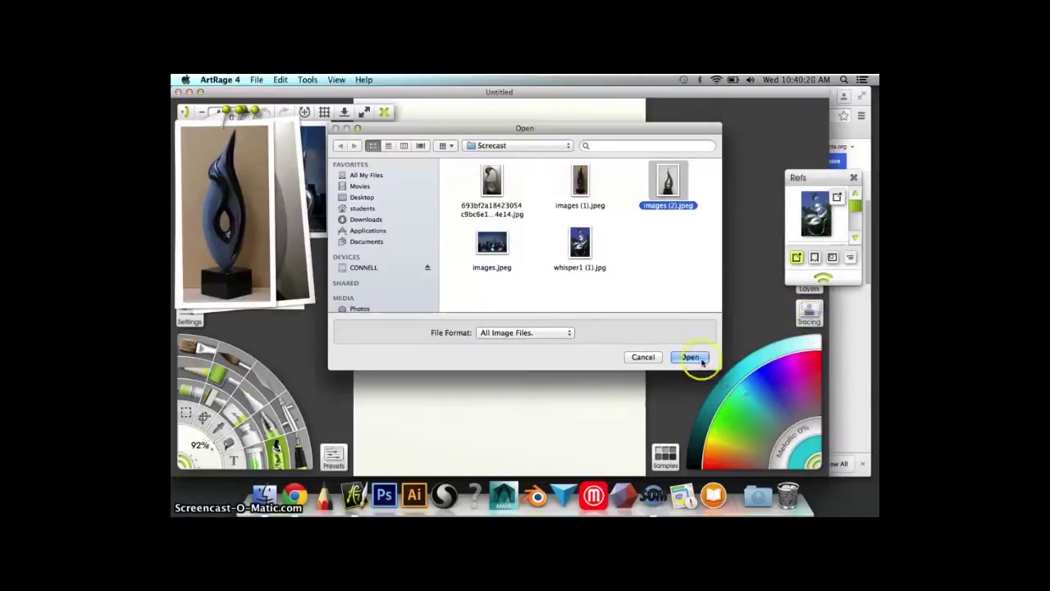
left_click(692, 356)
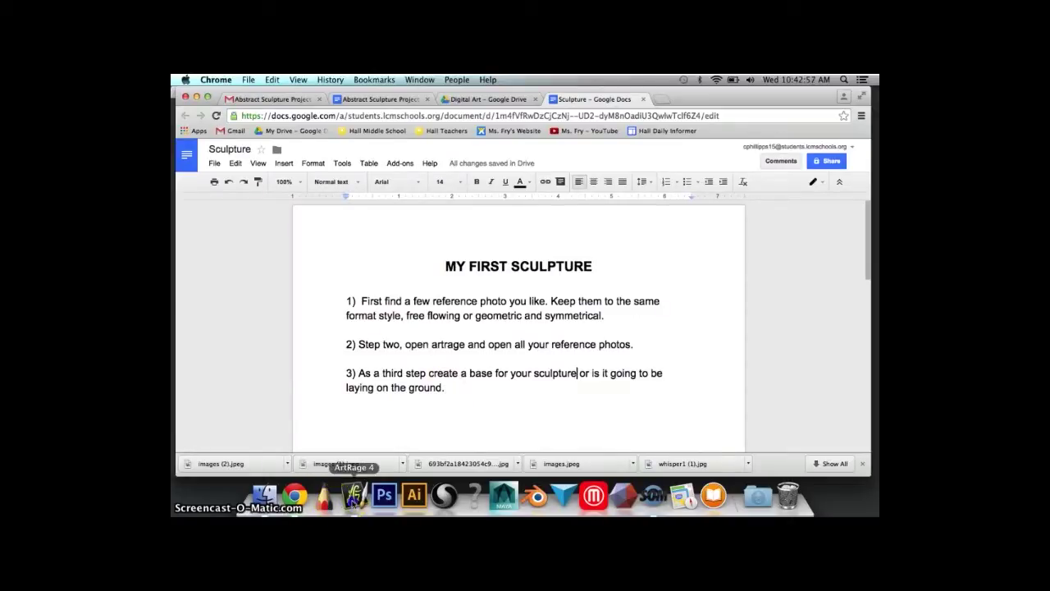
Return to ArtRage, move a reference photo and sketch a hatched box-shaped base at the lower part of the canvas
left_click(326, 497)
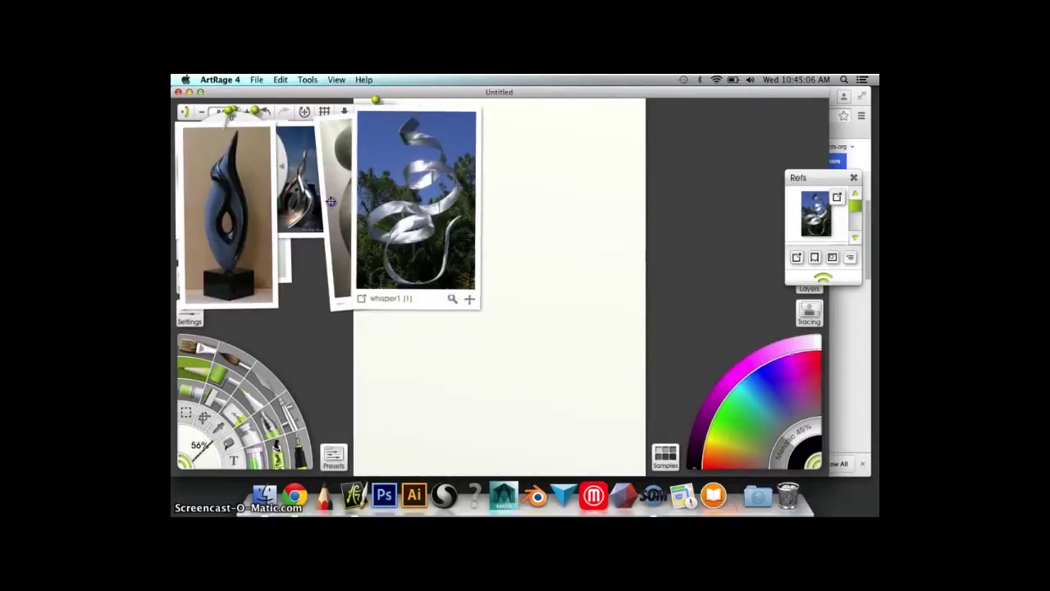
left_click(331, 201)
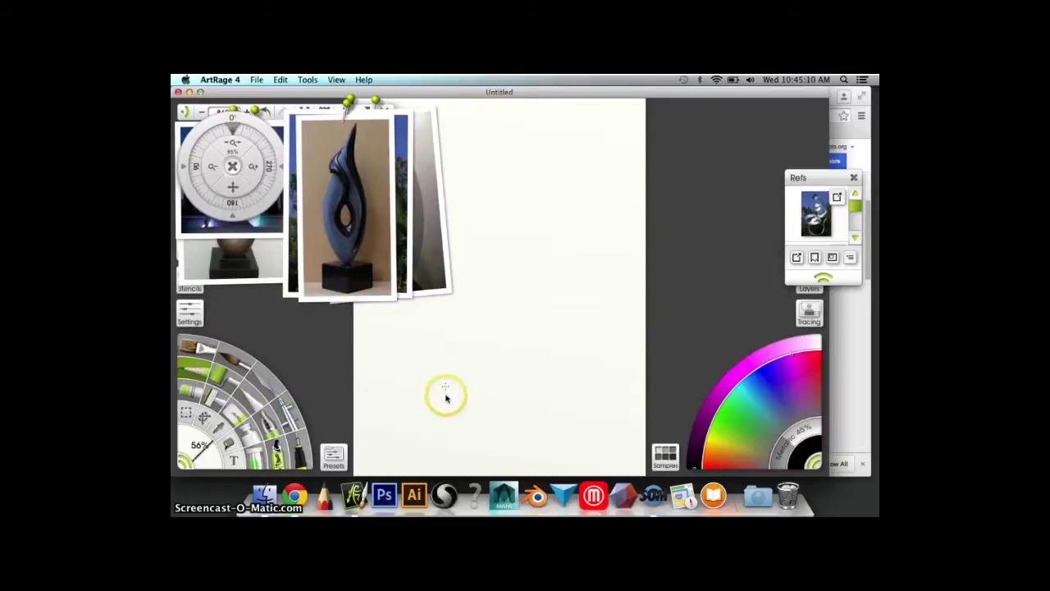
mouse_move(420, 402)
left_mouse_down()
mouse_move(514, 390)
mouse_move(563, 463)
mouse_move(431, 471)
left_mouse_up()
mouse_move(424, 392)
left_mouse_down()
mouse_move(468, 355)
mouse_move(506, 368)
mouse_move(501, 469)
mouse_move(471, 459)
mouse_move(559, 461)
left_mouse_up()
Rearrange the pinned reference photos beside the canvas, bringing the blue flame-shaped sculpture to the front
mouse_move(420, 232)
left_click_drag(420, 232, 304, 239)
mouse_move(196, 268)
left_mouse_down()
mouse_move(312, 282)
mouse_move(396, 264)
left_mouse_up()
left_click_drag(264, 215, 314, 220)
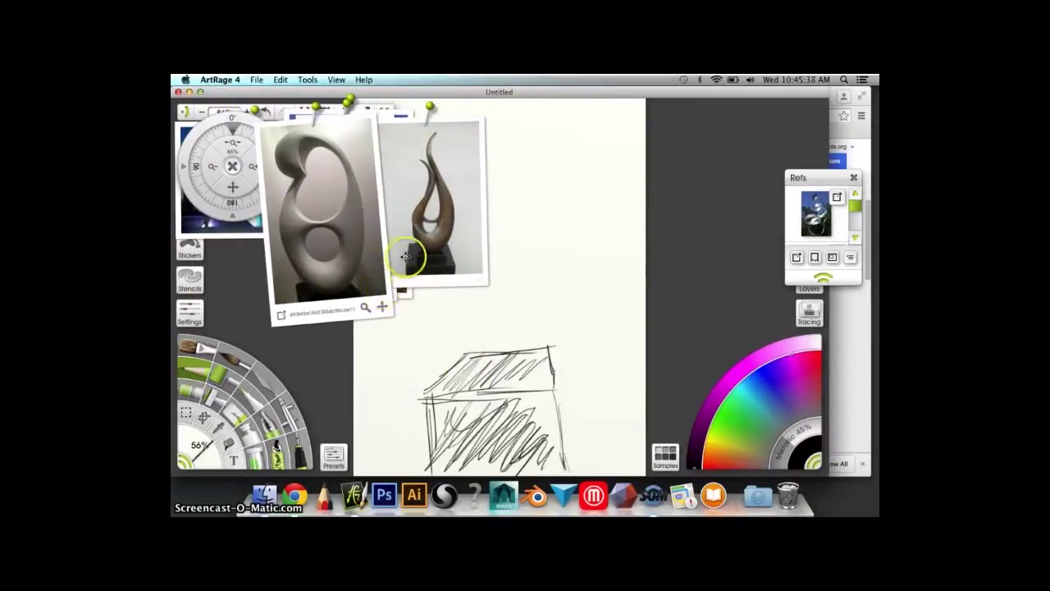
mouse_move(460, 147)
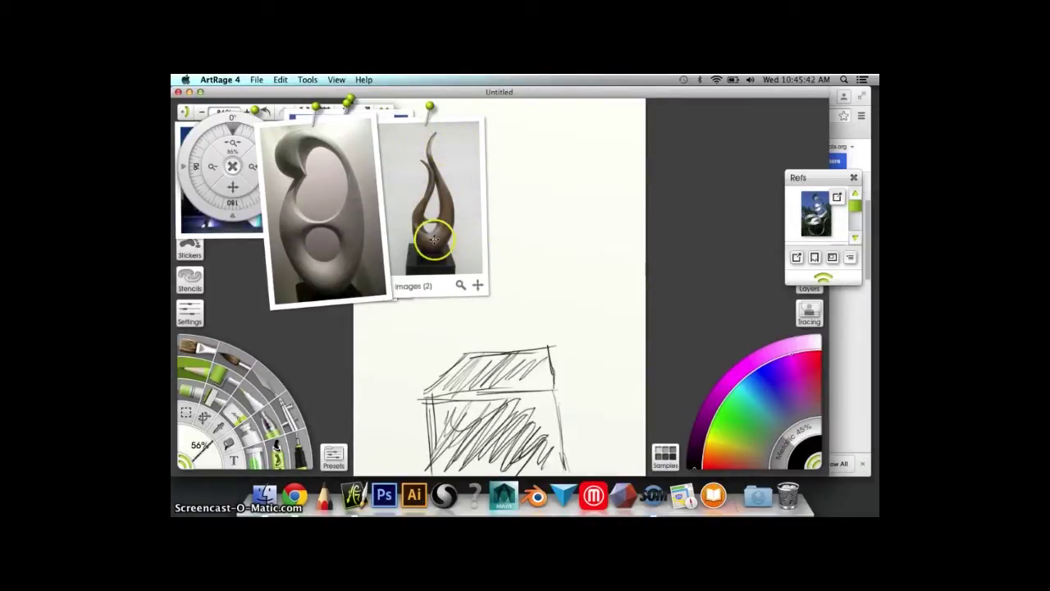
left_click_drag(402, 192, 266, 190)
left_click(383, 190)
left_click_drag(357, 196, 275, 194)
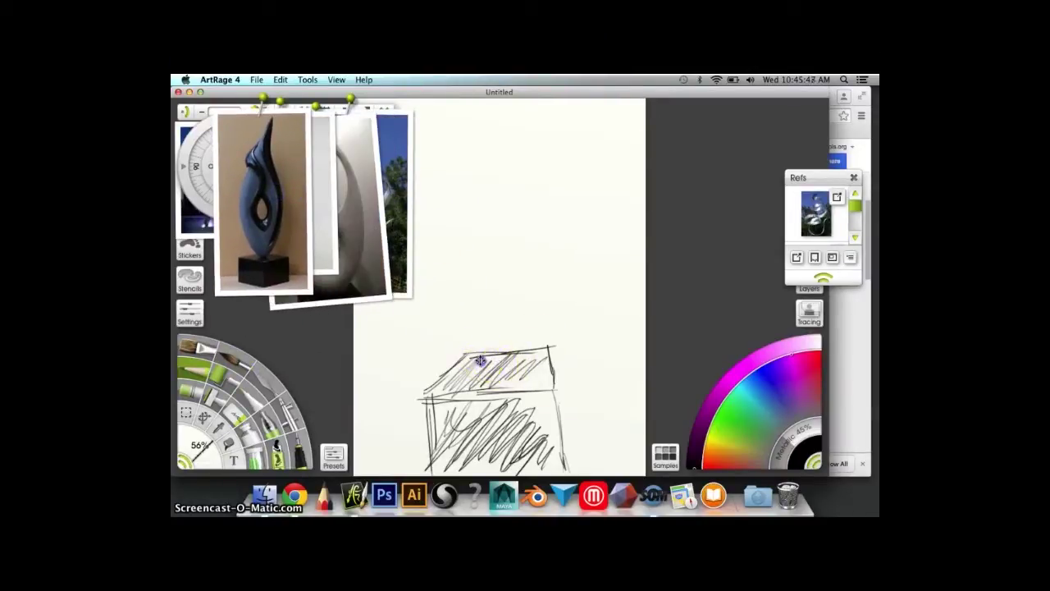
Sketch the sculpture's free-flowing curved outline rising from the base, shifting the reference photos for comparison
left_click_drag(469, 354, 473, 326)
left_click_drag(481, 189, 452, 171)
left_click_drag(275, 203, 334, 199)
mouse_move(210, 226)
left_mouse_down()
mouse_move(234, 231)
mouse_move(319, 211)
mouse_move(250, 202)
left_mouse_up()
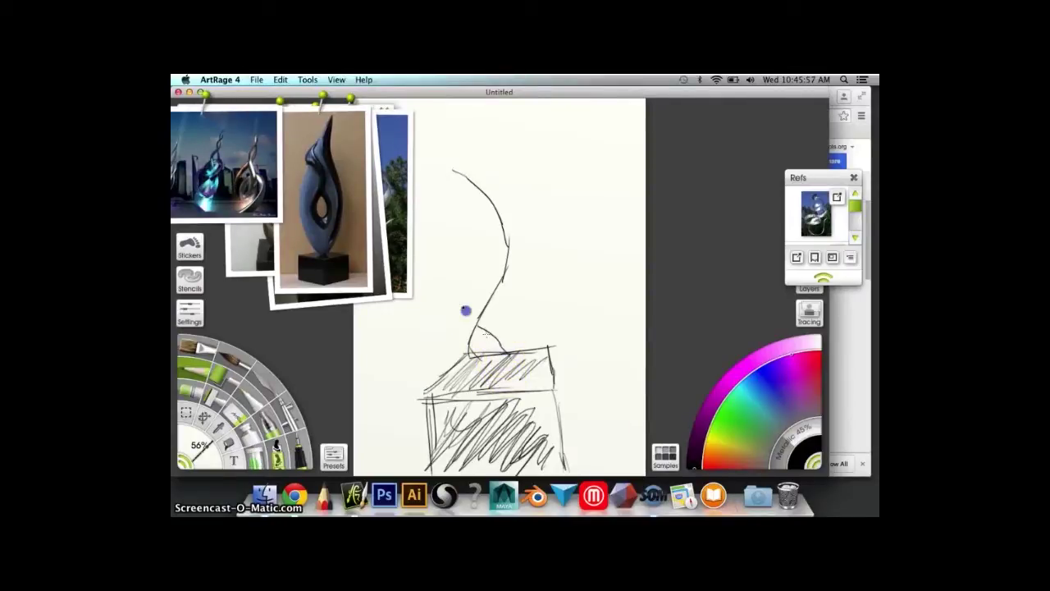
left_click_drag(463, 293, 533, 225)
mouse_move(353, 143)
left_mouse_down()
mouse_move(403, 233)
mouse_move(337, 209)
left_mouse_up()
left_click_drag(400, 183, 346, 181)
mouse_move(538, 221)
left_mouse_down()
mouse_move(520, 182)
mouse_move(485, 229)
left_mouse_up()
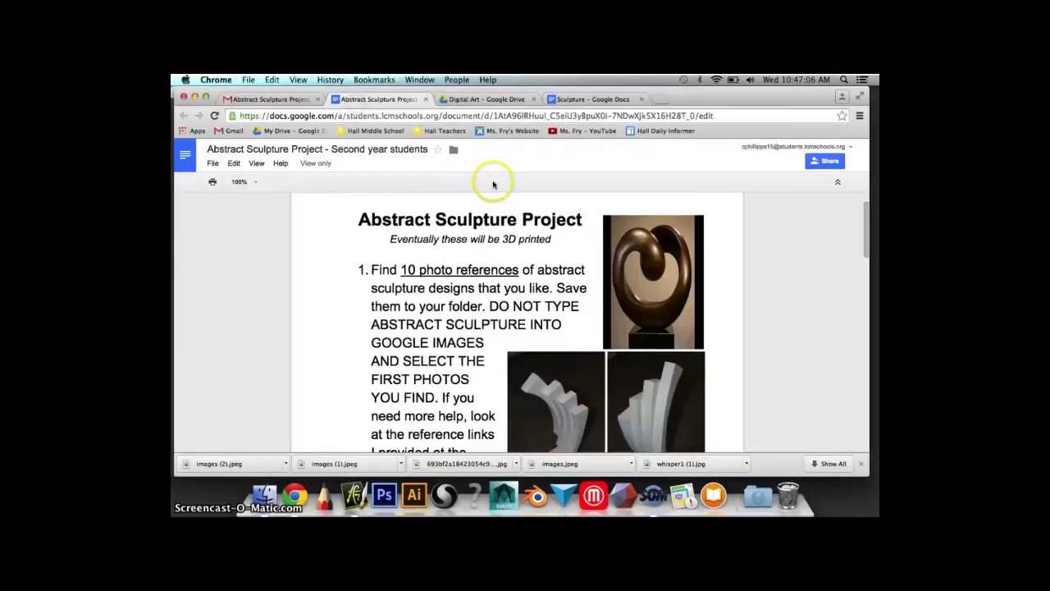
Read through the Abstract Sculpture Project instructions for second year students in the browser
scroll(649, 307, "up", 1)
scroll(650, 307, "down", 5)
scroll(649, 306, "down", 10)
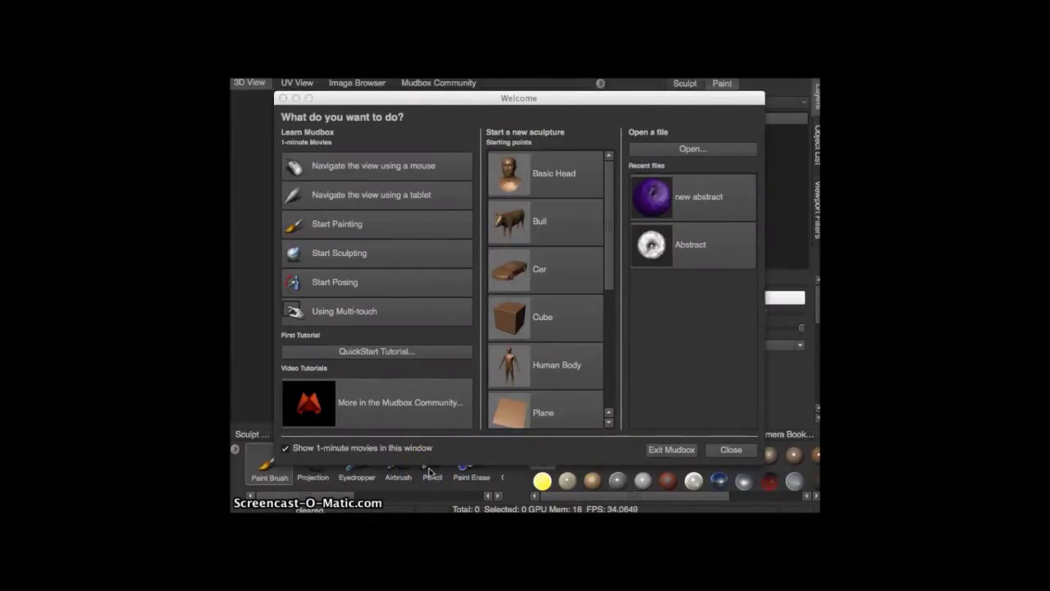
Start a new sculpture in Mudbox from the Sphere starting point
scroll(556, 331, "down", 5)
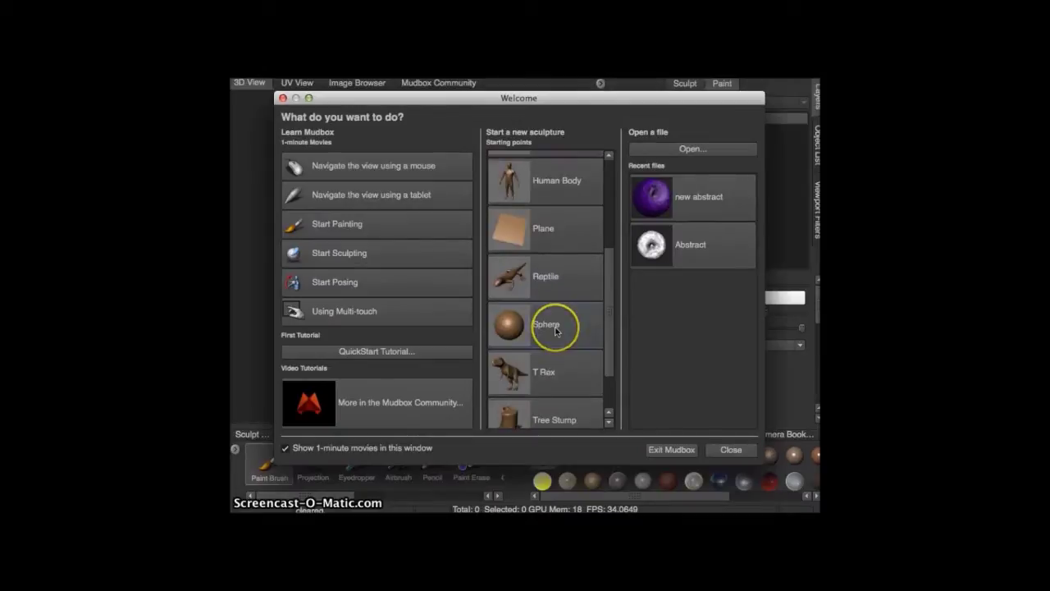
left_click(555, 331)
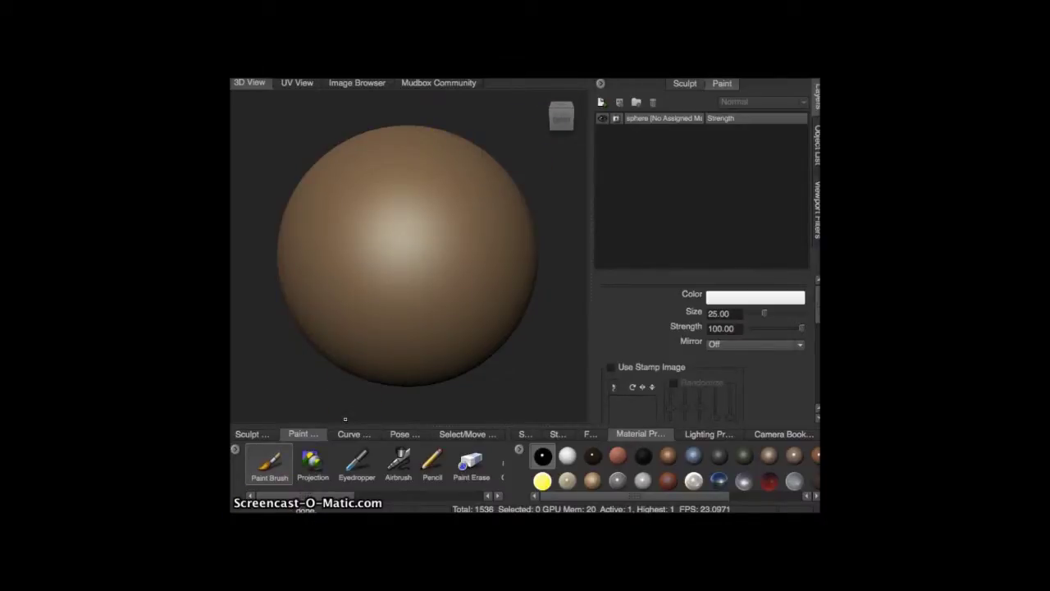
Choose the Fill sculpting brush and sculpt the front surface of the sphere
left_click(252, 433)
left_click_drag(314, 501, 377, 501)
left_click(393, 460)
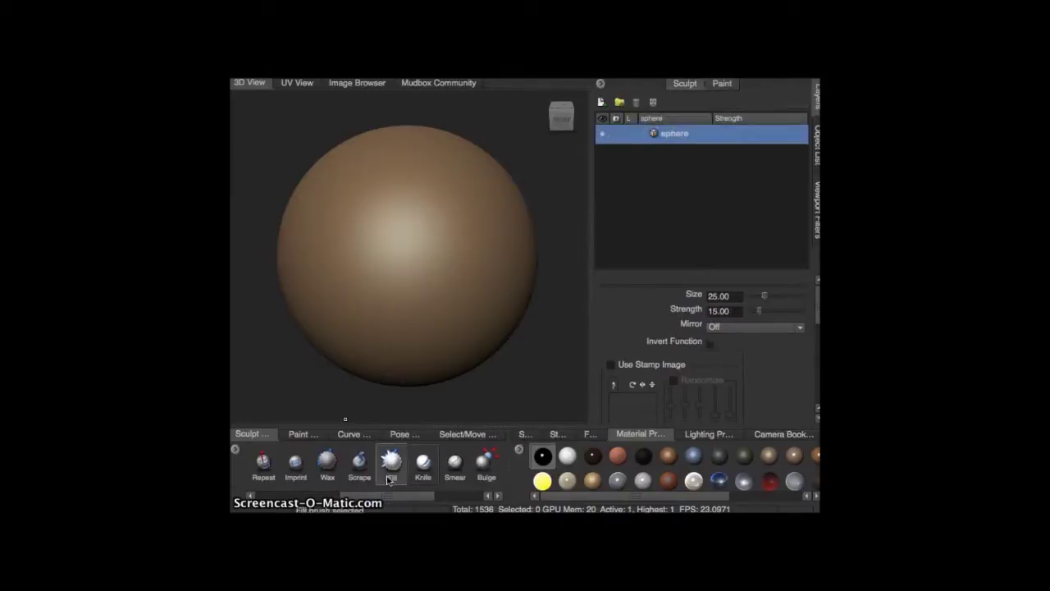
left_click_drag(366, 304, 395, 237)
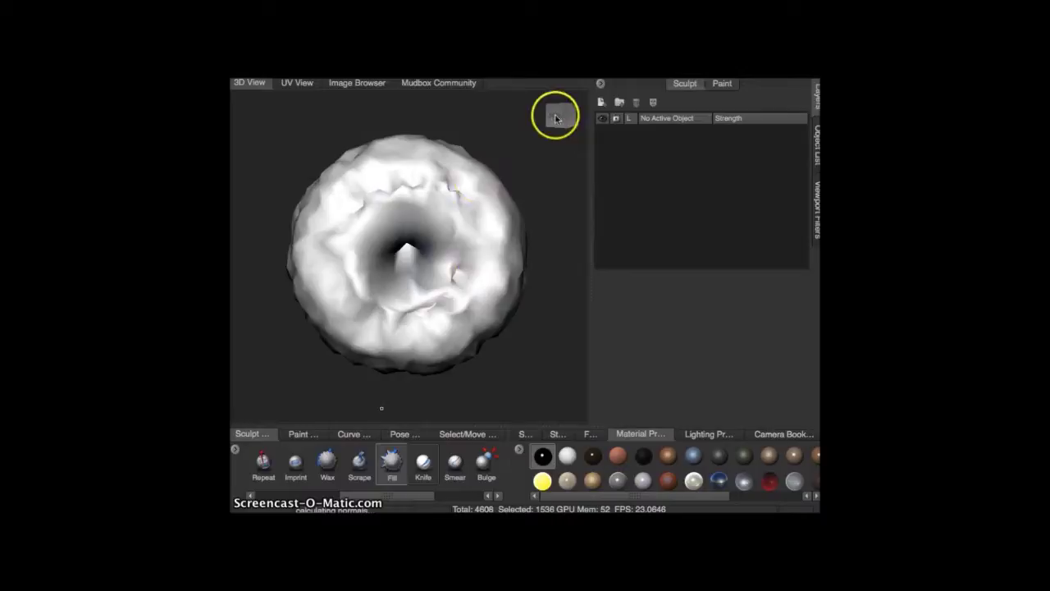
Turn the sculpted form to another angle and choose the Paint Brush for its surface
left_click(569, 108)
left_click(553, 117)
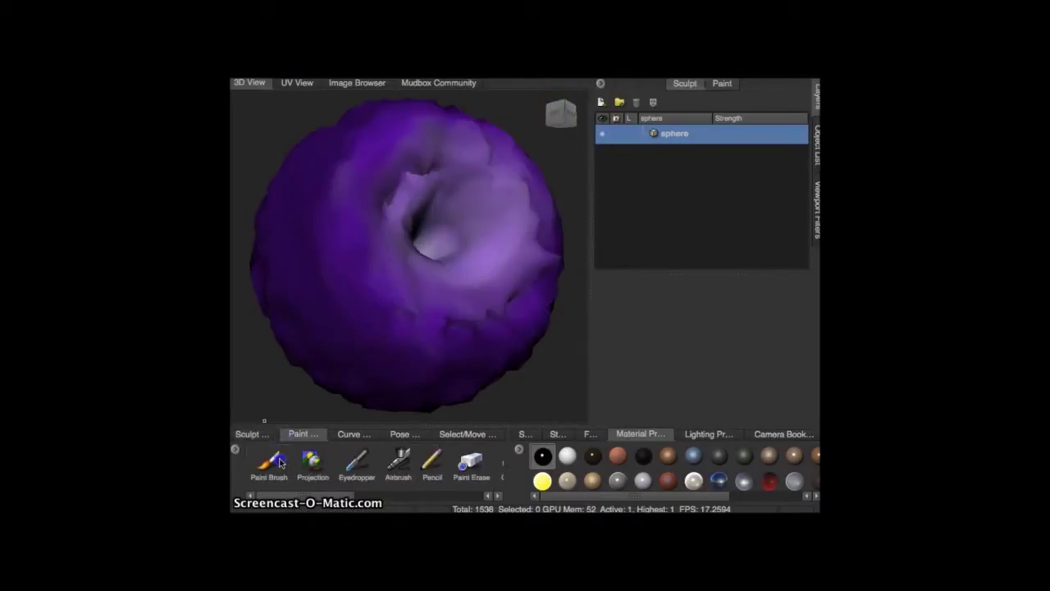
left_click(275, 463)
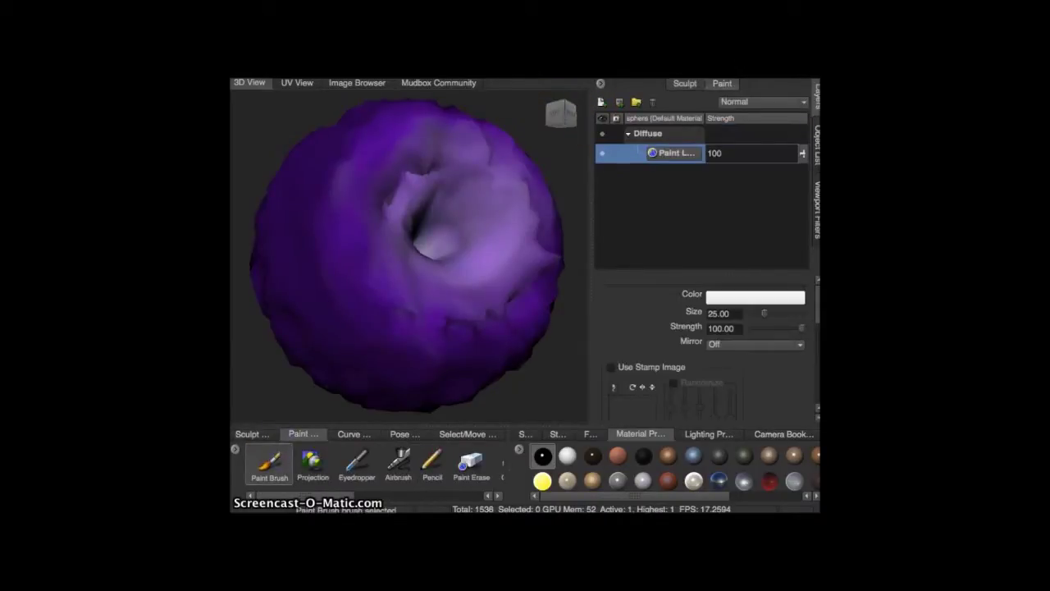
Orbit the purple sculpture to examine its central hollow from the front and nearby angles
left_click(563, 117)
mouse_move(456, 198)
left_mouse_down()
mouse_move(380, 227)
mouse_move(401, 248)
mouse_move(375, 255)
mouse_move(354, 184)
left_mouse_up()
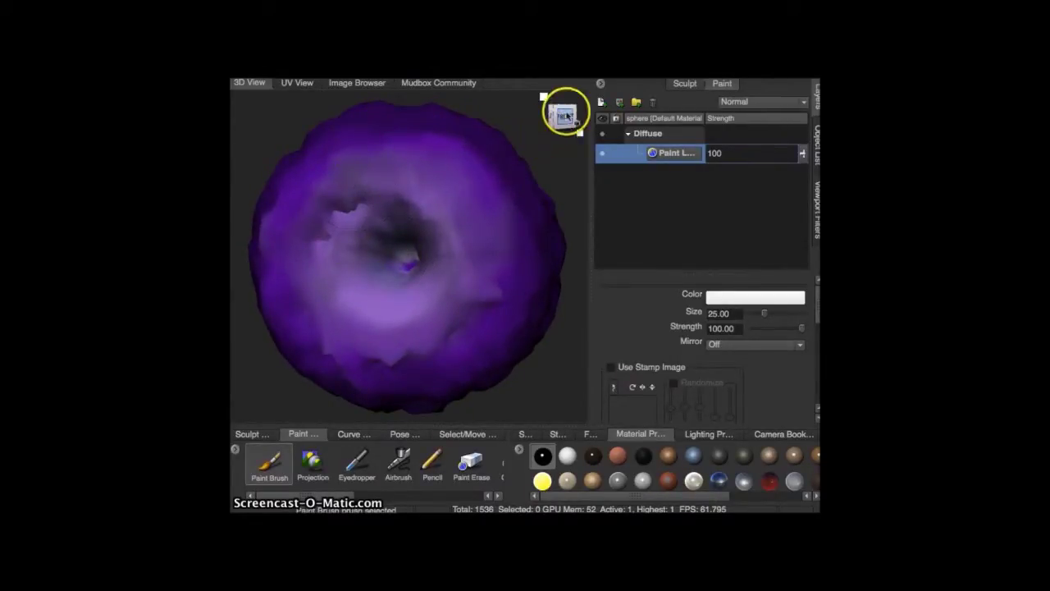
left_click(565, 110)
left_click_drag(573, 181, 559, 114)
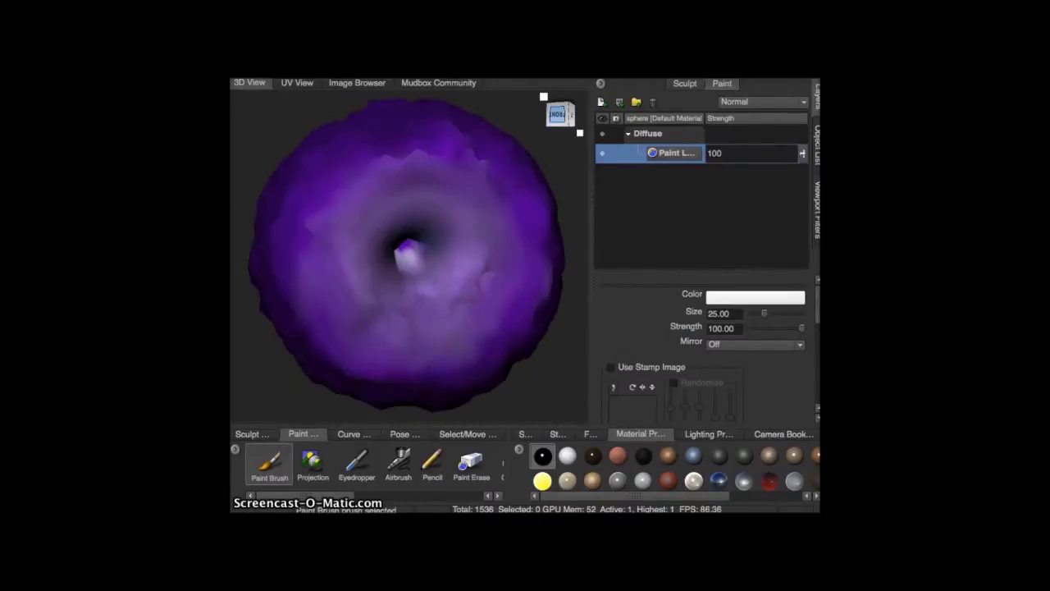